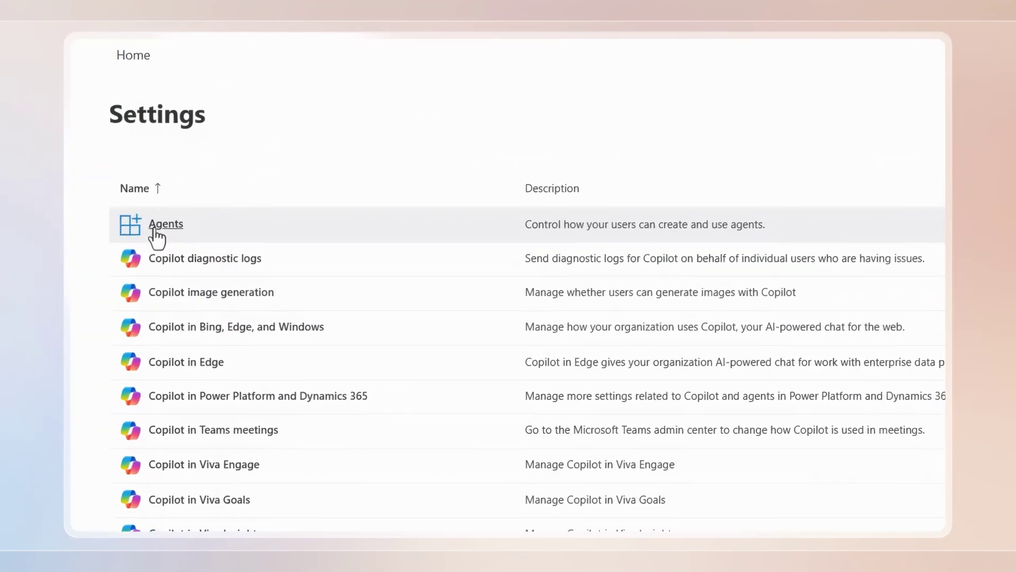
Step: Open the Agents usage report and view the Engagement management agent's details
left_click(148, 230)
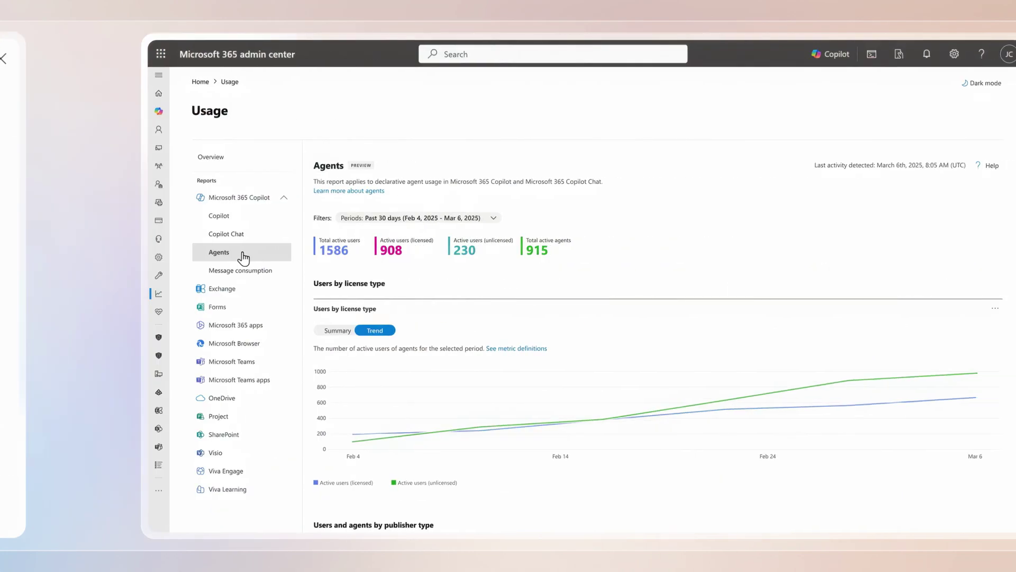
scroll(88, 329, "down", 9)
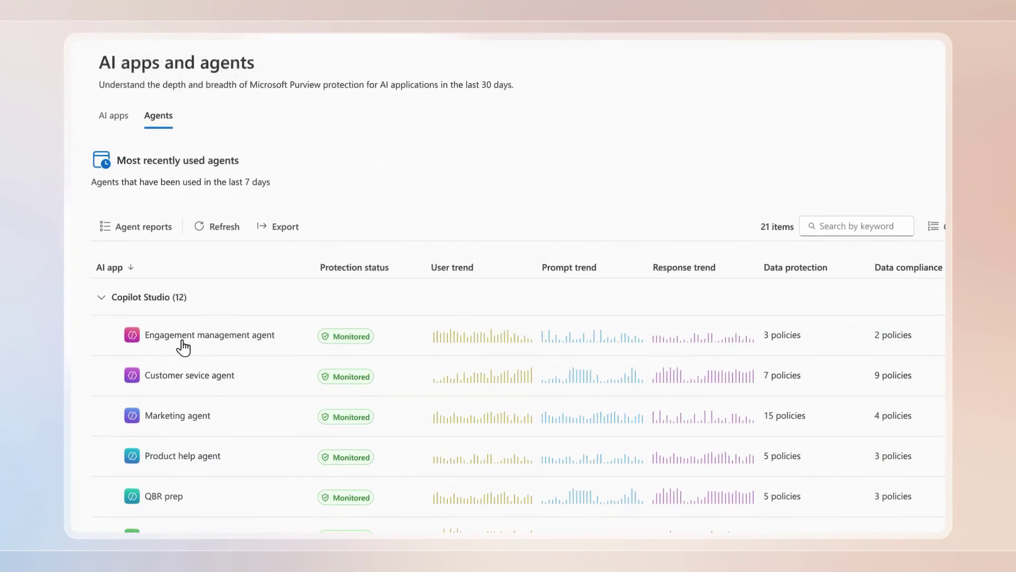
left_click(183, 347)
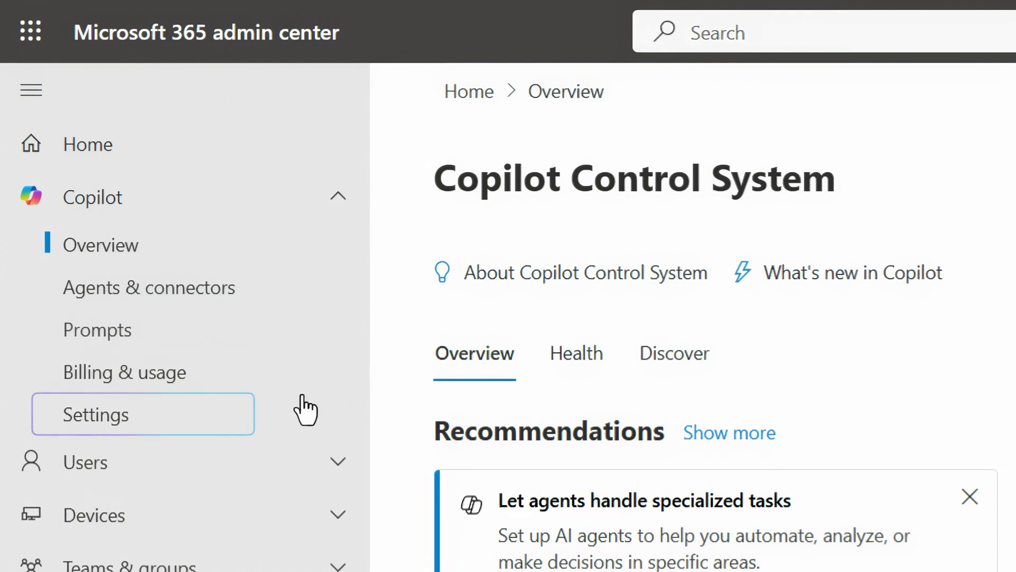
Step: Open the Agents entry in Copilot settings, which controls who can create and use agents
left_click(246, 421)
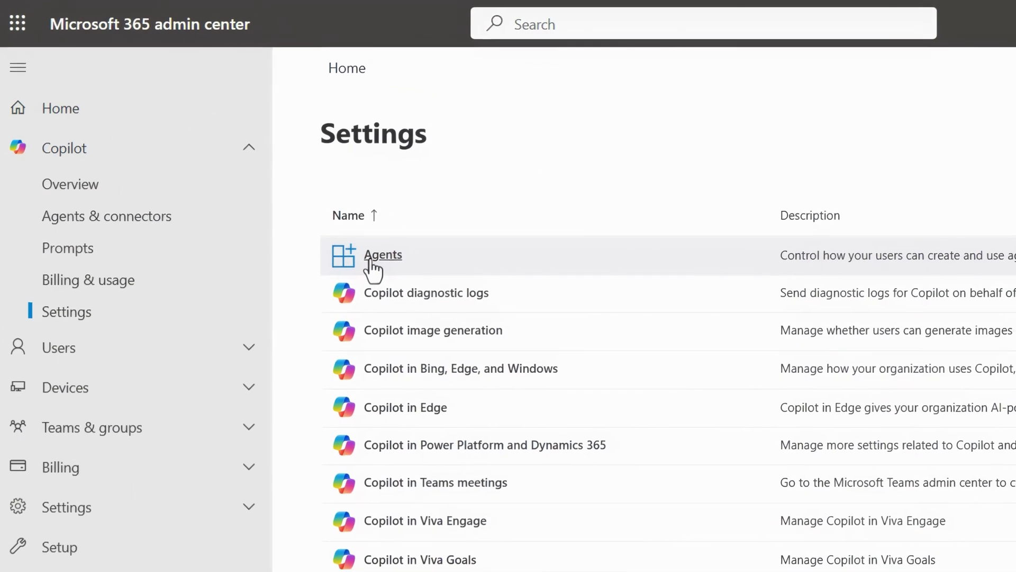
left_click(394, 274)
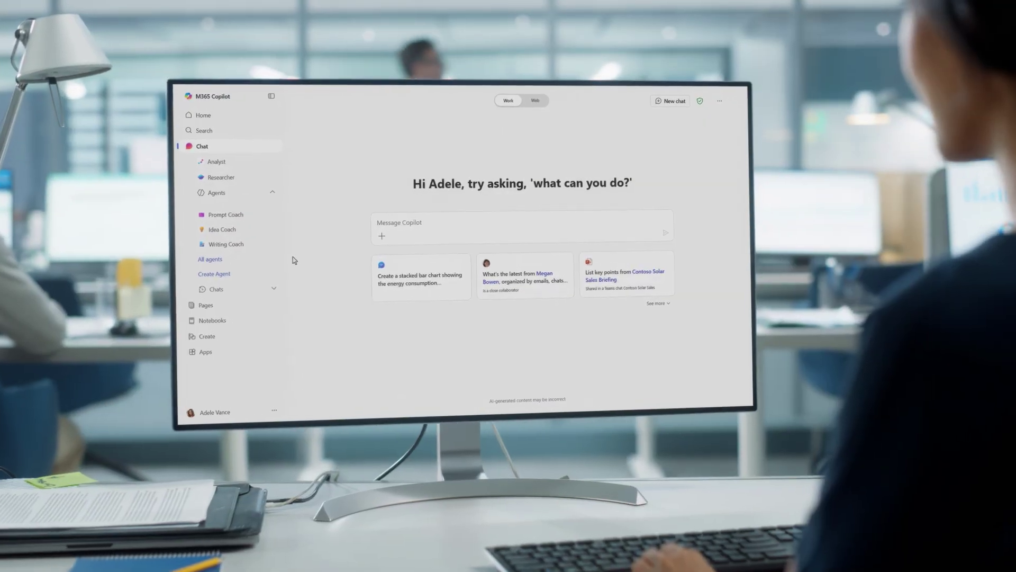
Step: Choose Create Agent in the Copilot side pane to bring up the New Agent dialog
left_click(269, 276)
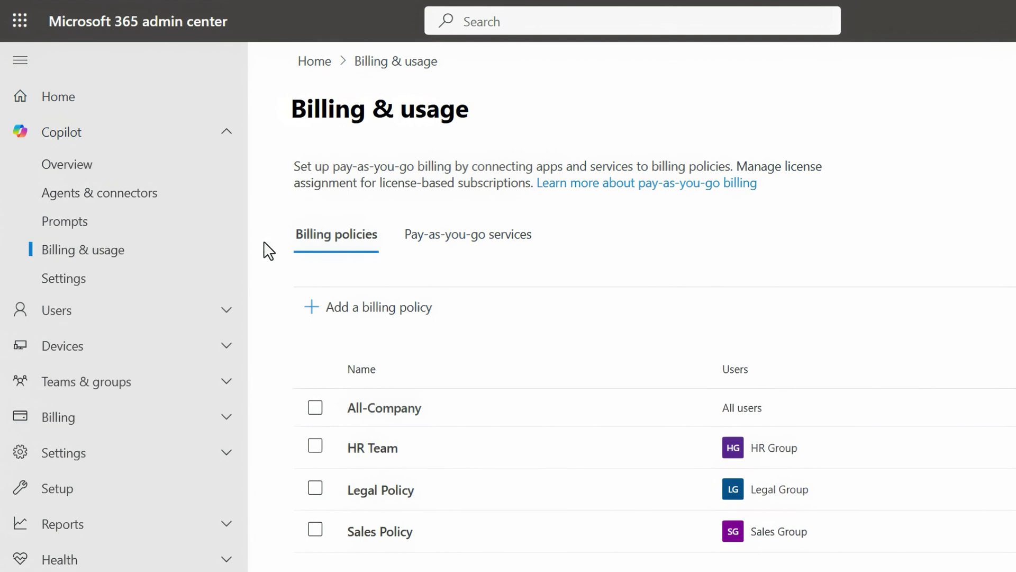
Step: Start adding a new billing policy on the Copilot Billing & usage page
left_click(310, 314)
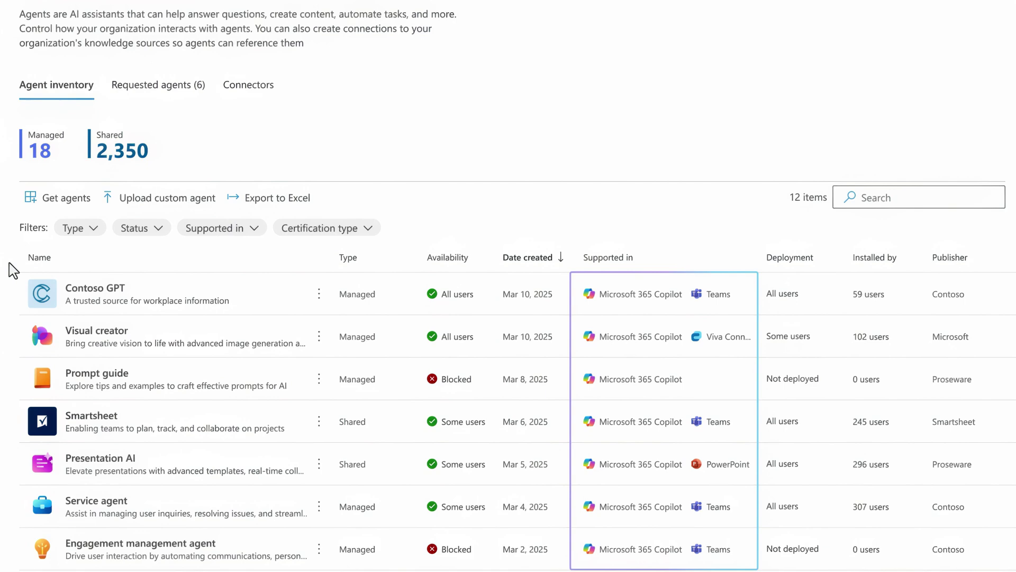
left_click(90, 299)
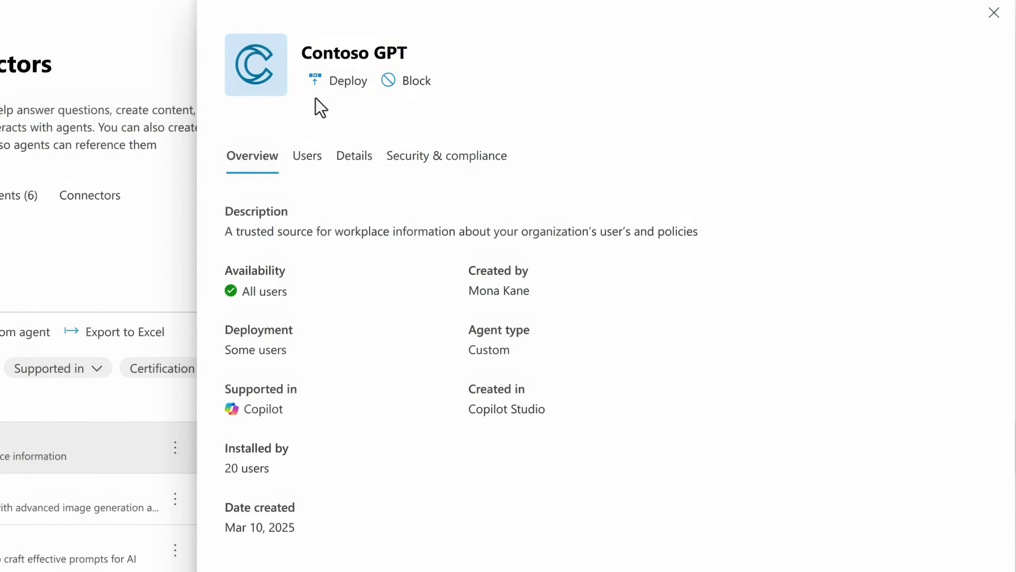
left_click(388, 137)
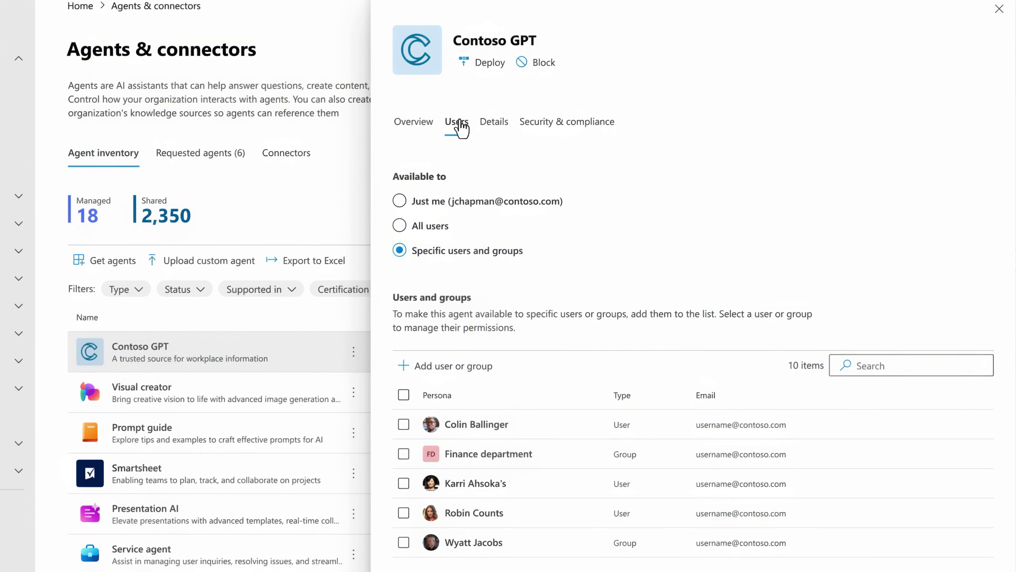
left_click(1000, 11)
left_click(206, 165)
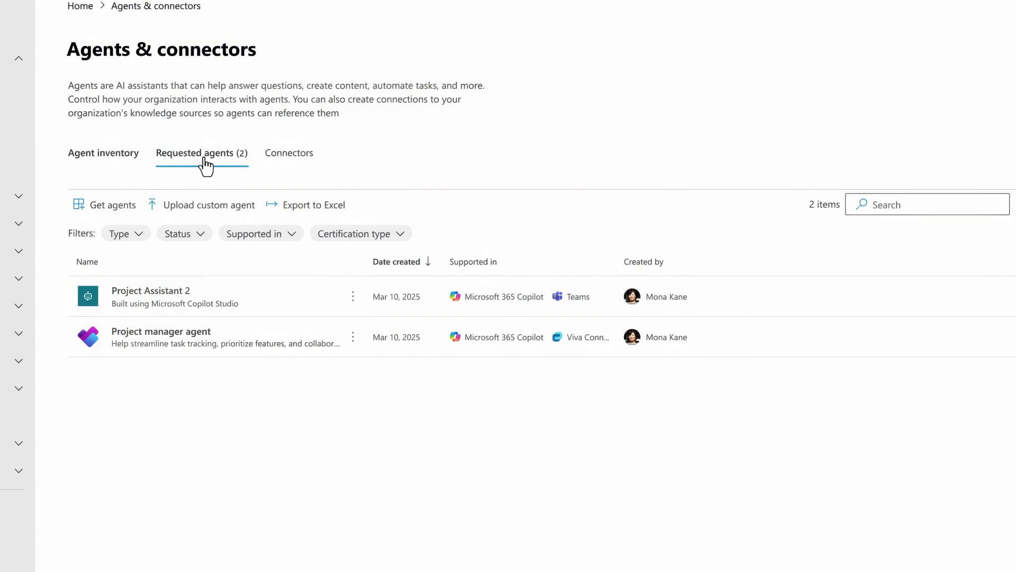
left_click(167, 294)
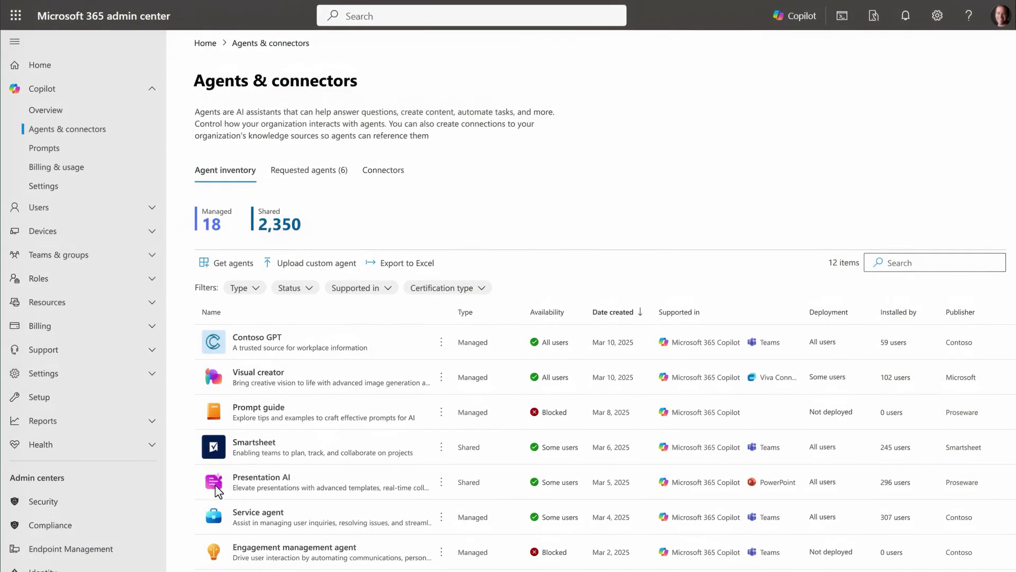
Step: Begin deploying Presentation AI to specific users or groups only
left_click(247, 490)
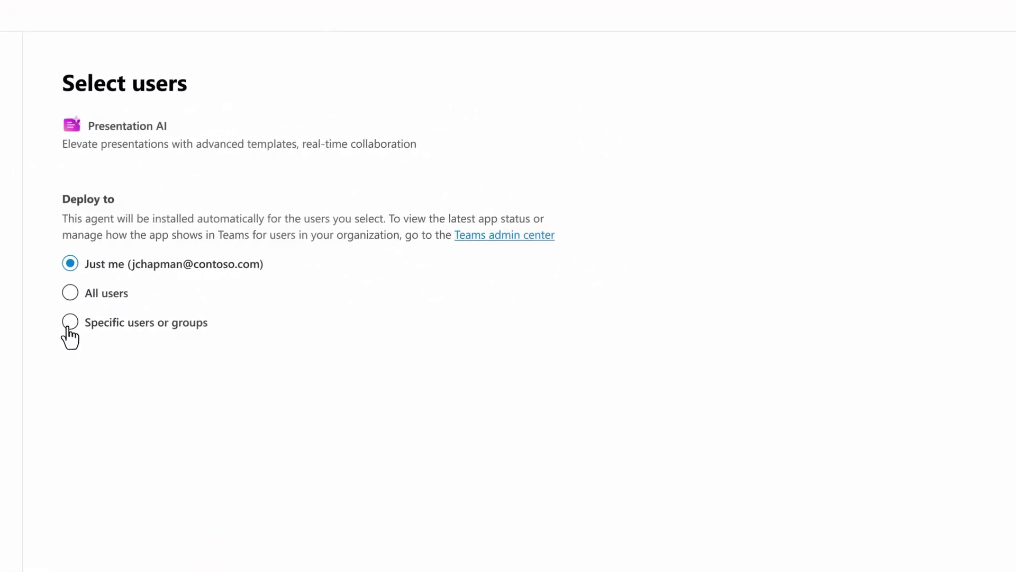
left_click(68, 328)
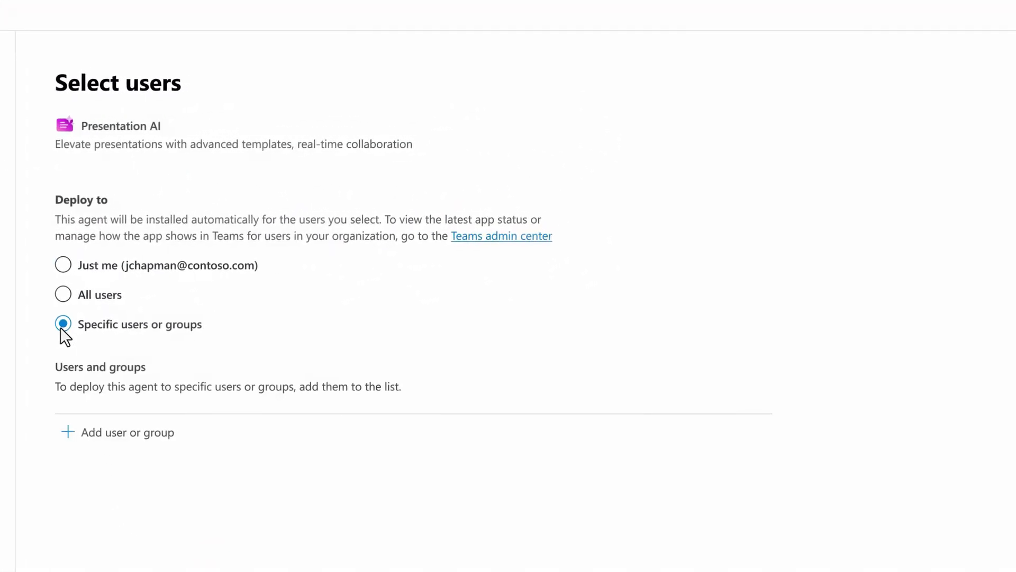
left_click(64, 431)
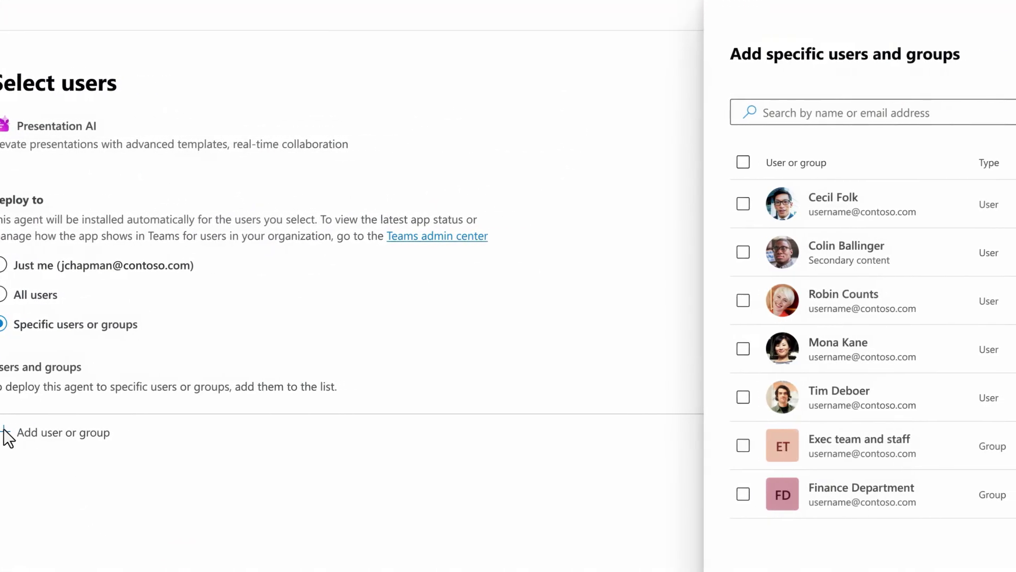
Step: Add three users and the Finance Department group to the deployment
left_click(743, 252)
left_click(744, 300)
left_click(744, 348)
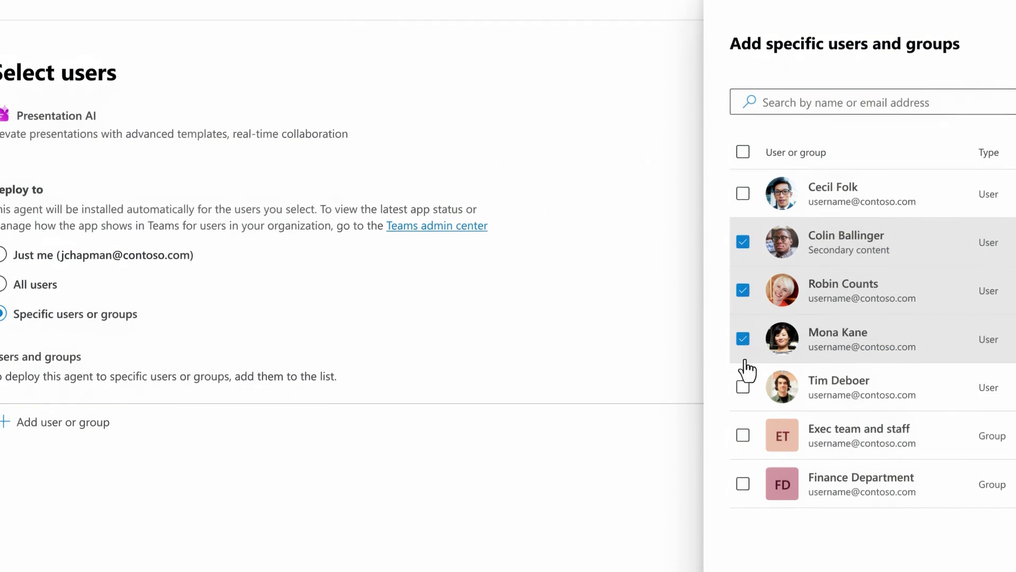
left_click(743, 493)
left_click(757, 553)
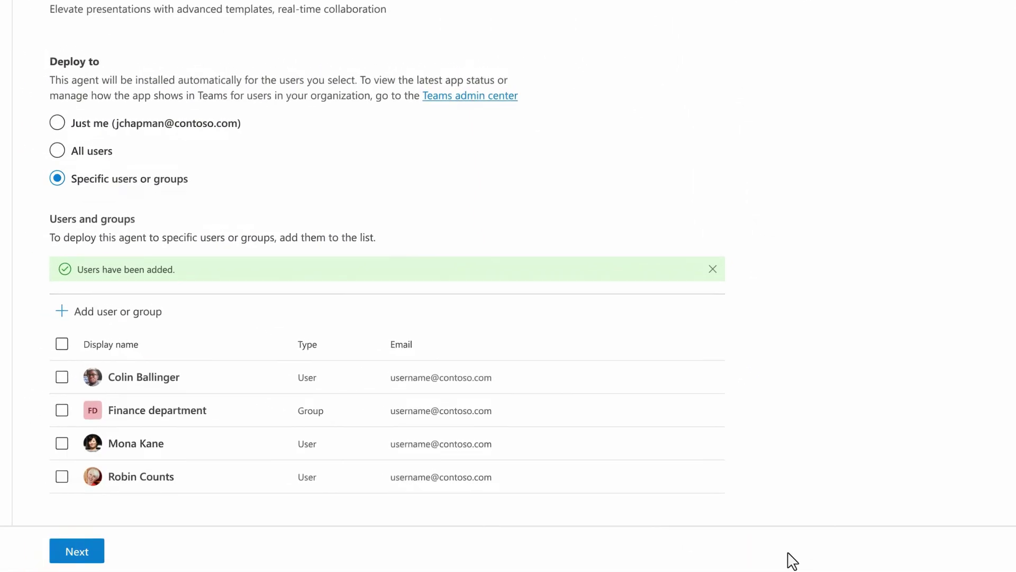
Step: Accept Presentation AI's permissions and sign in with the admin account to approve them
left_click(305, 556)
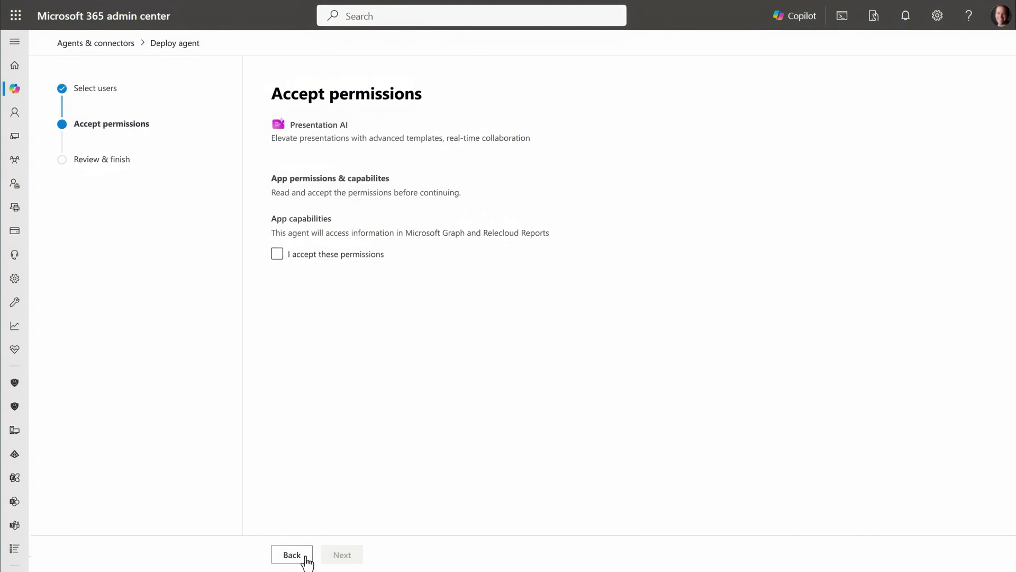
left_click(277, 254)
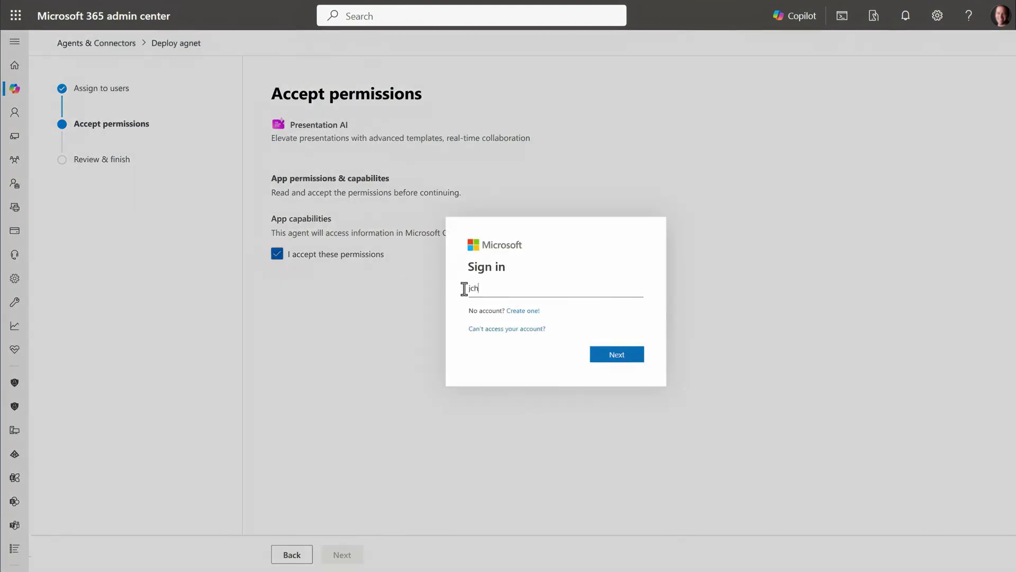
type("apman@contoso.com")
key("Return")
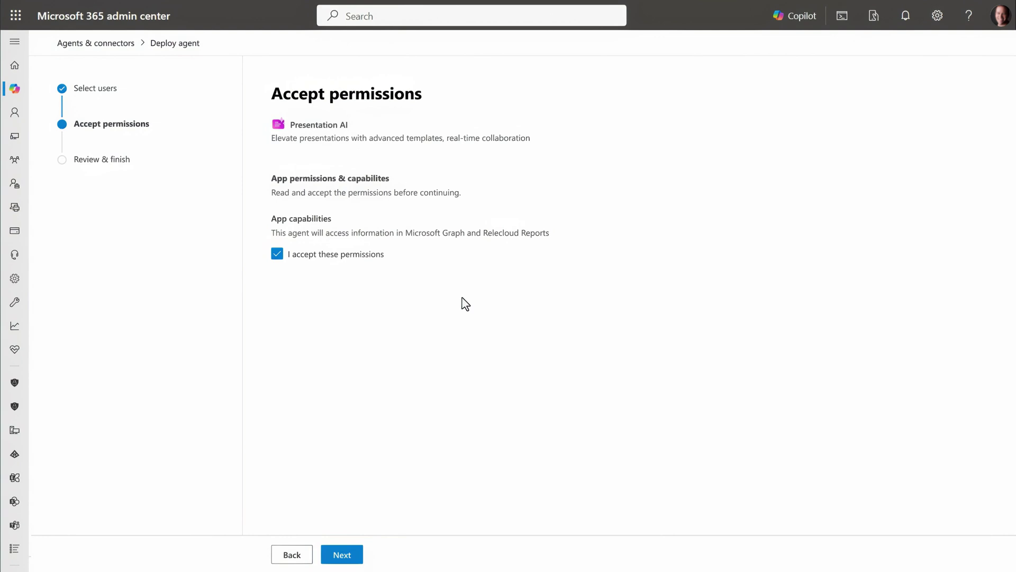
Step: Go to Review & finish and complete the Presentation AI deployment
left_click(356, 558)
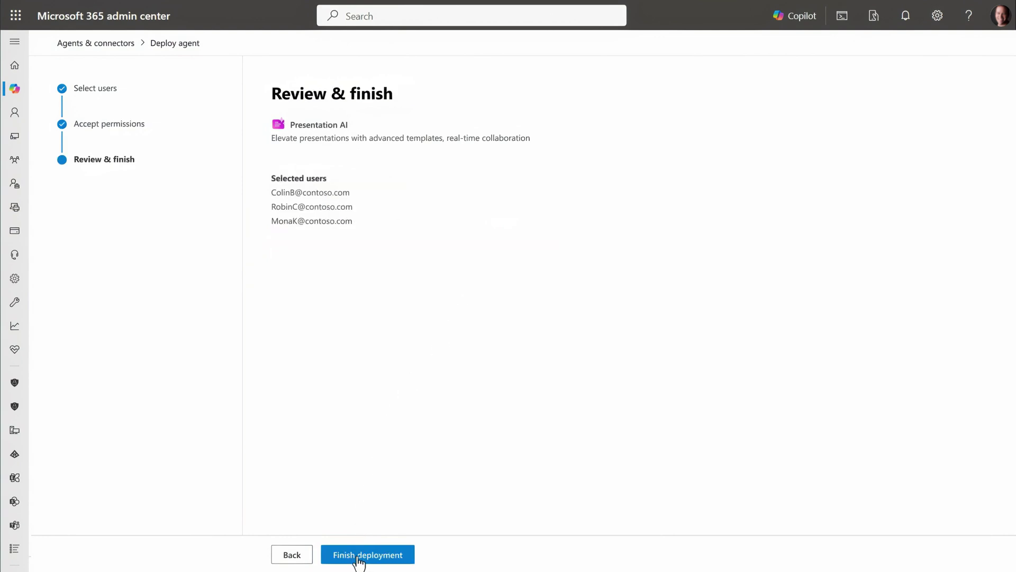
left_click(358, 557)
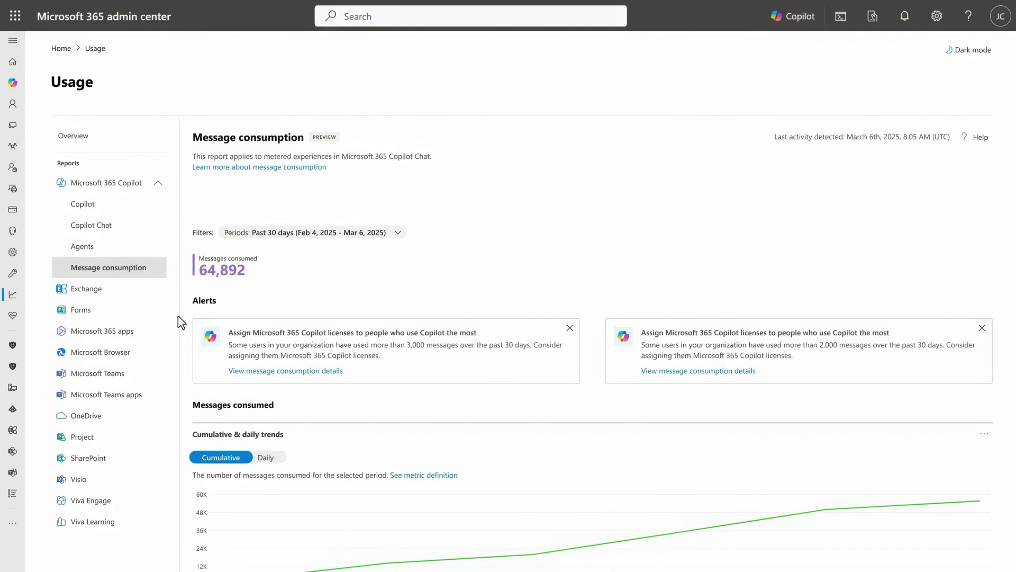
Step: View message consumption on the Users & agents tab, then open the Agents usage report
scroll(186, 330, "down", 5)
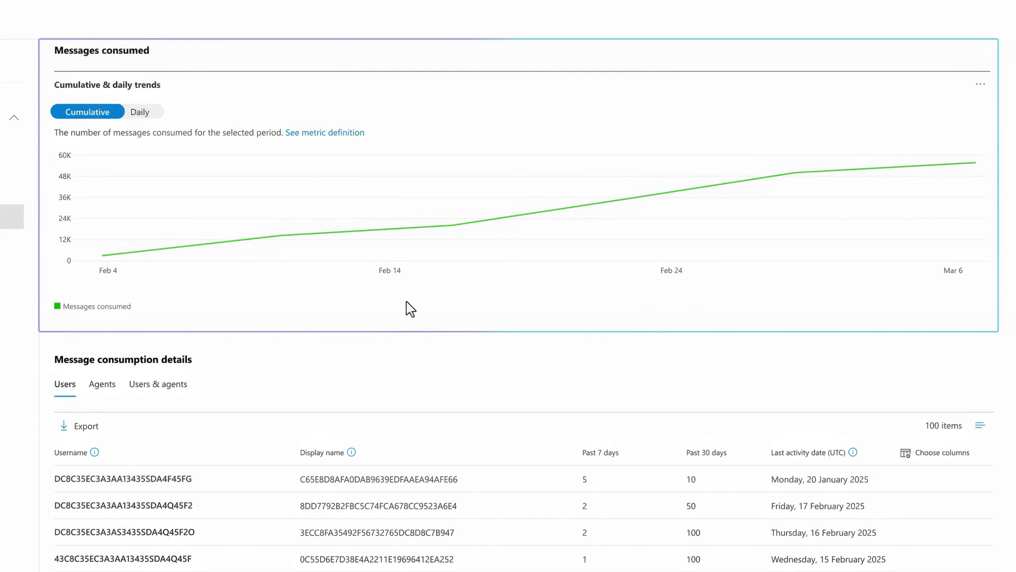
left_click(163, 390)
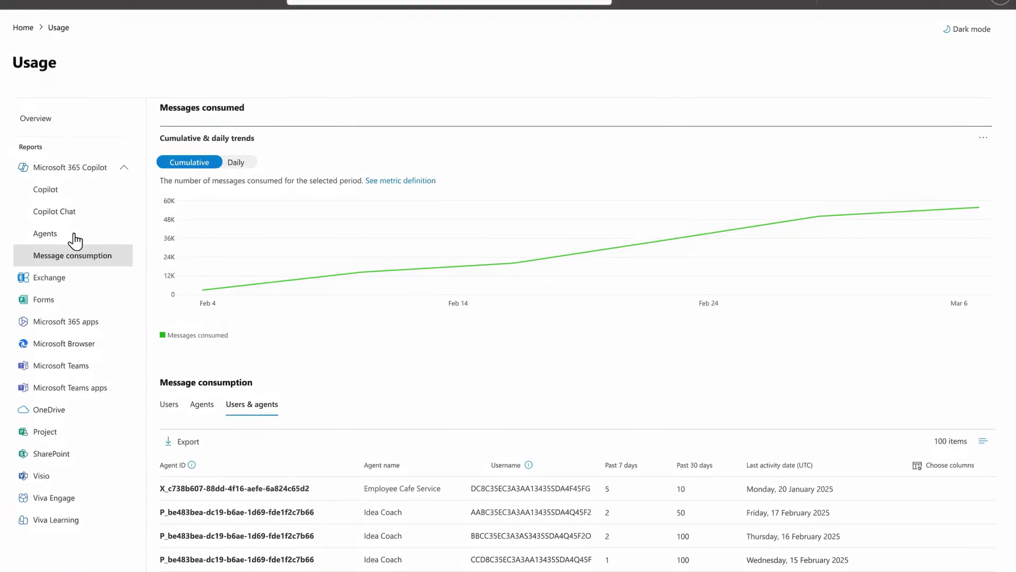
left_click(75, 241)
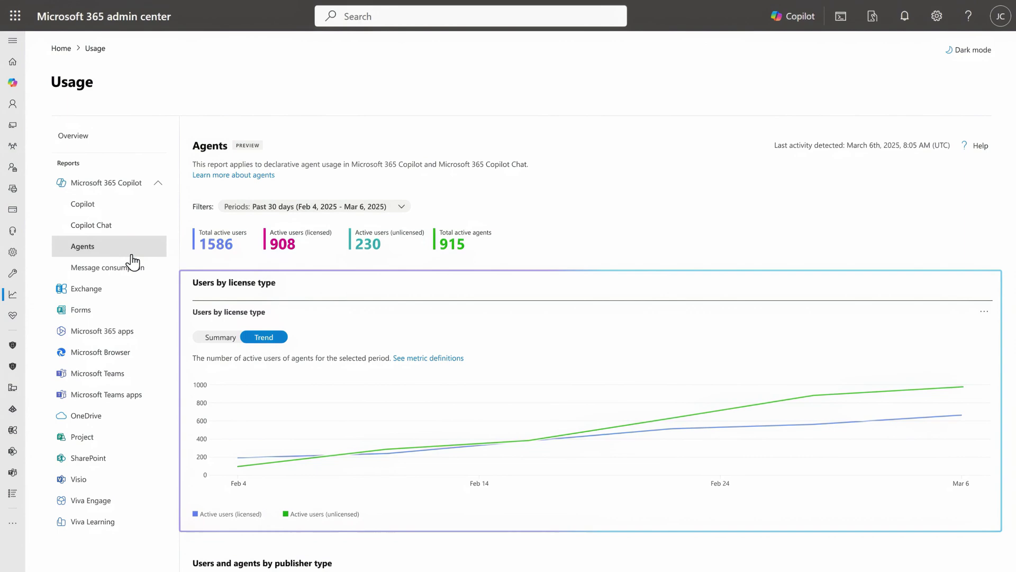
Step: Scroll to Usage details in the Agents report and view it per agent, then per user
scroll(189, 386, "down", 8)
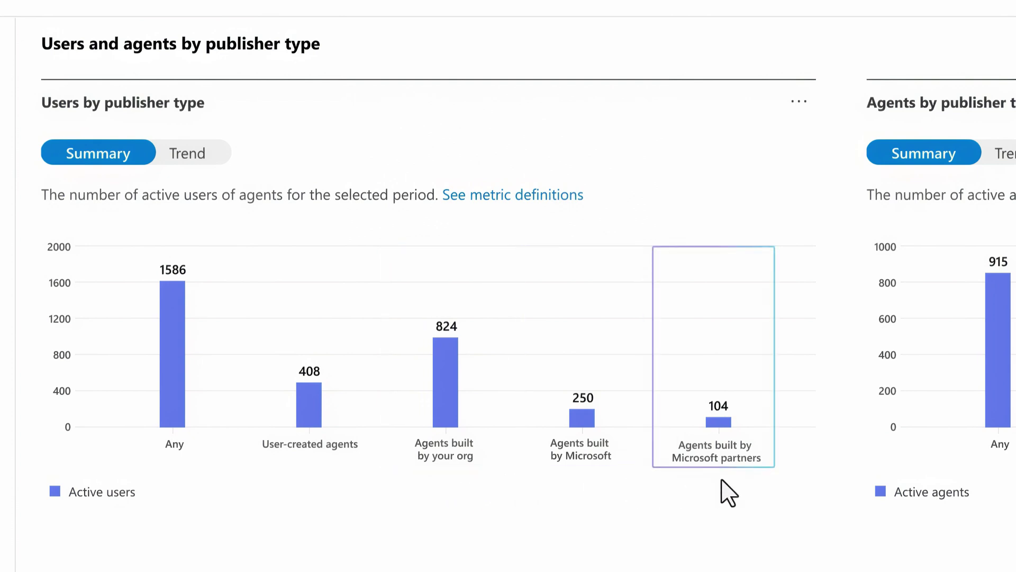
scroll(351, 551, "down", 5)
left_click(126, 391)
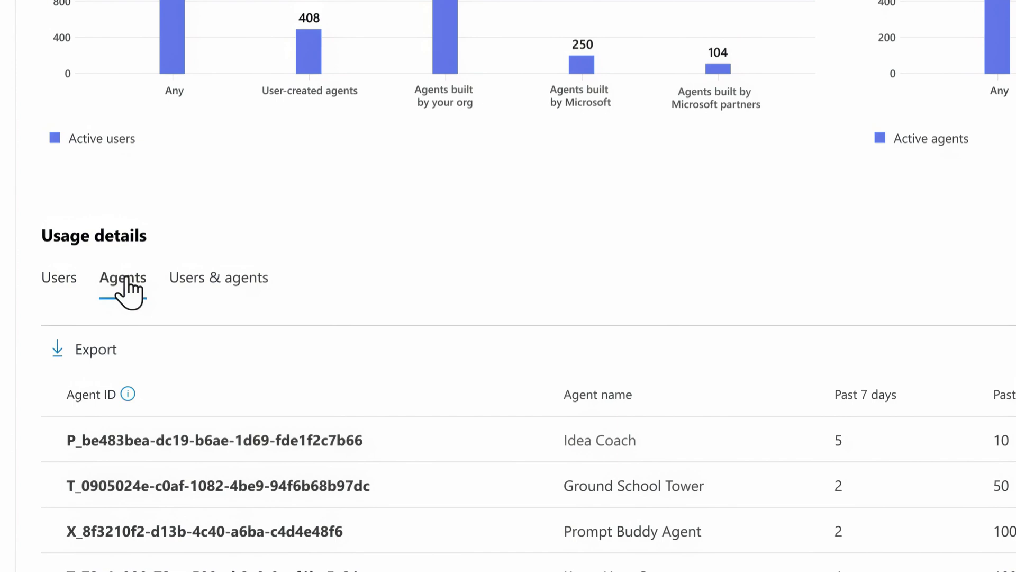
left_click(36, 373)
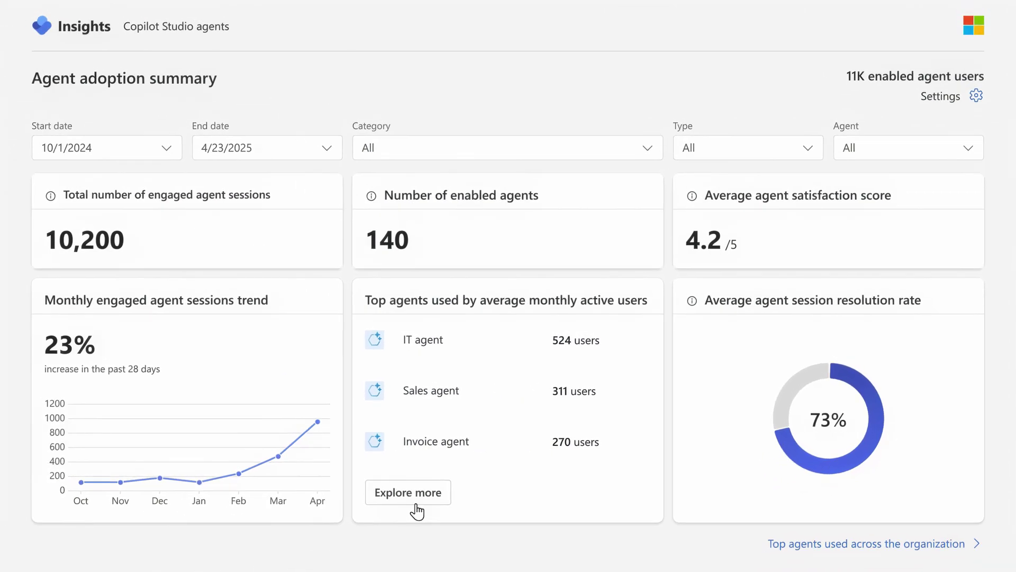
Step: Open Explore more under Top agents used by average monthly active users
left_click(417, 504)
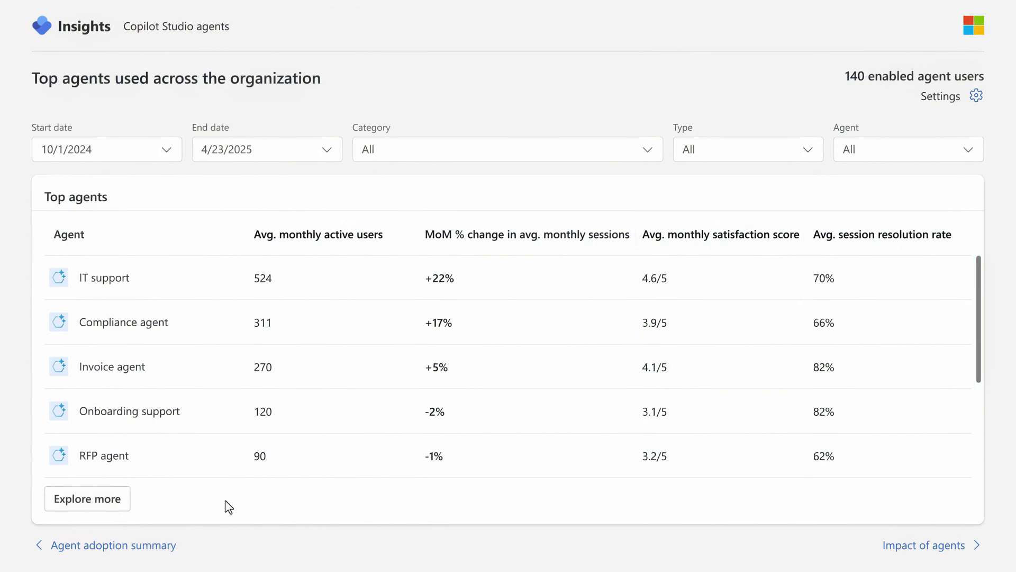
Step: Open the agent impact dashboard from Explore more under the Top agents table
left_click(121, 509)
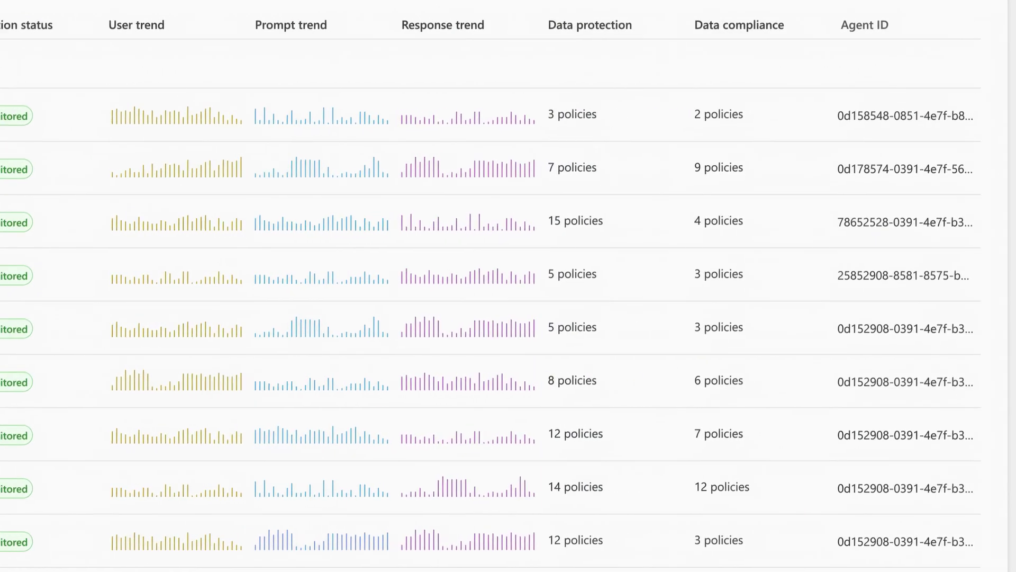
Step: Review the Engagement management agent's user risk levels and referenced sensitivity-labeled content
left_click(238, 290)
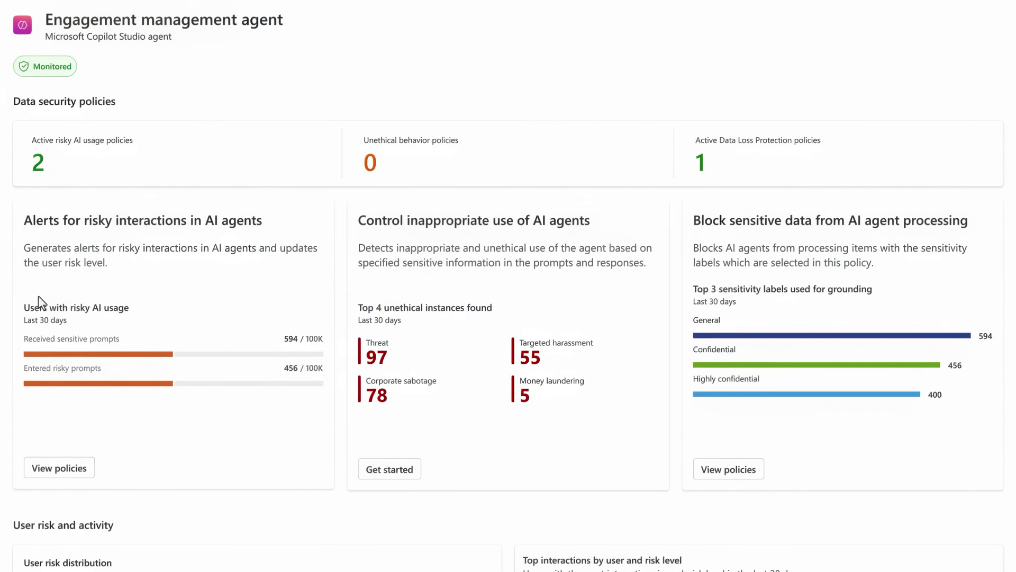
scroll(106, 343, "down", 9)
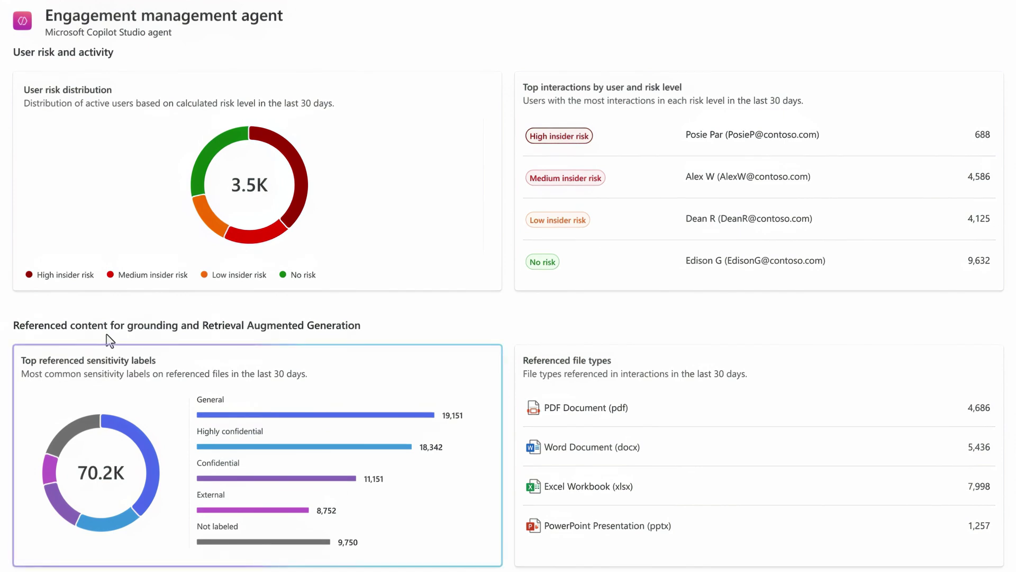